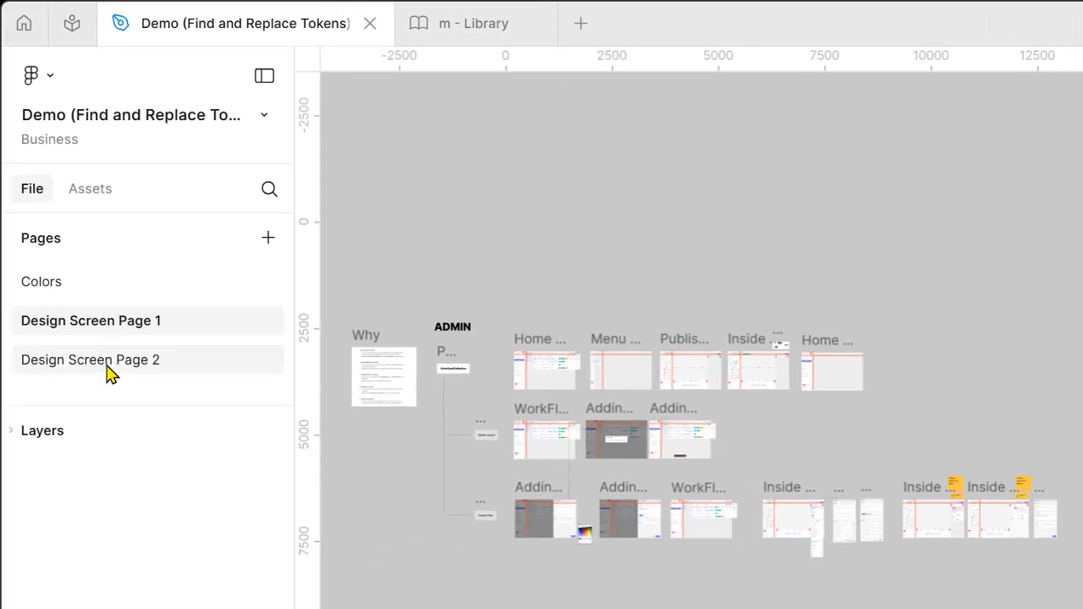
- Look over the screen designs on Design Screen Page 2 and Design Screen Page 1
click(108, 373)
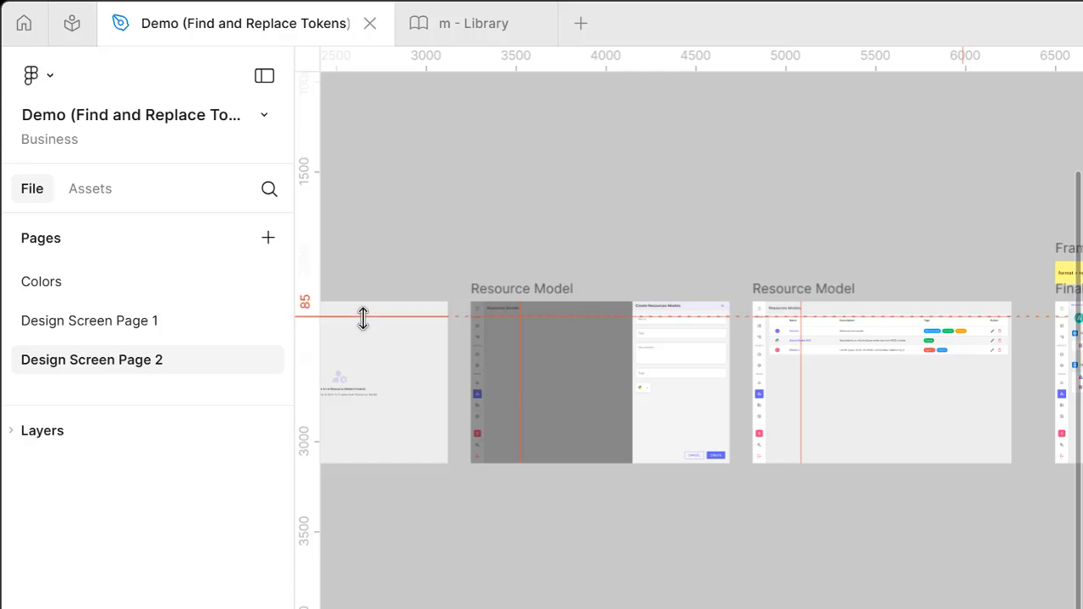
key(shift+1)
drag(399, 268, 967, 513)
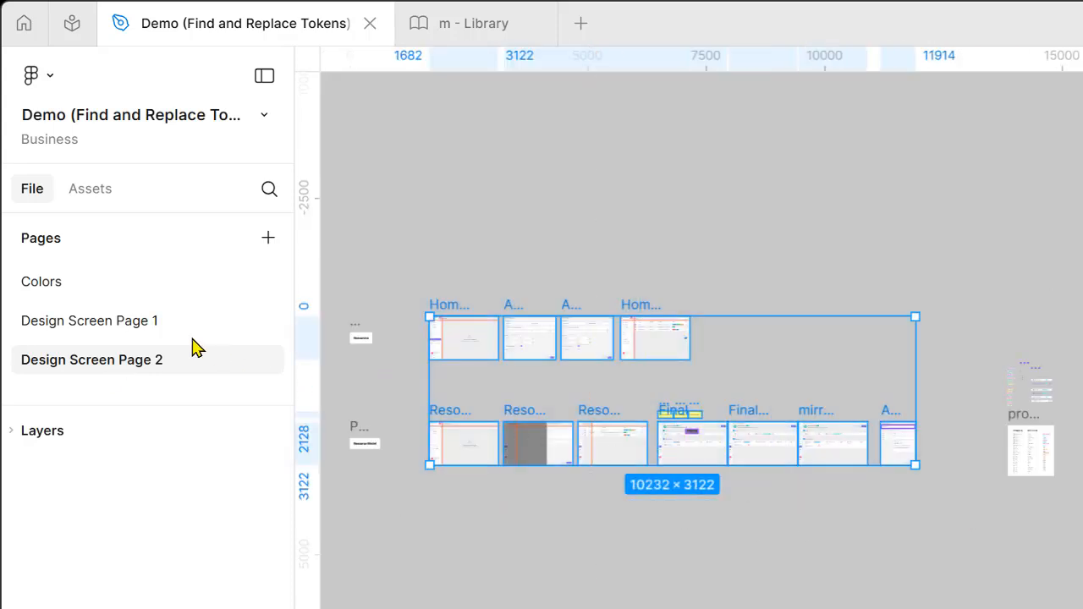
click(169, 326)
drag(445, 298, 1004, 603)
click(660, 596)
- Select the CREATE button in the Create Workflow panel and inspect its fill variable
scroll(638, 533, up, 10)
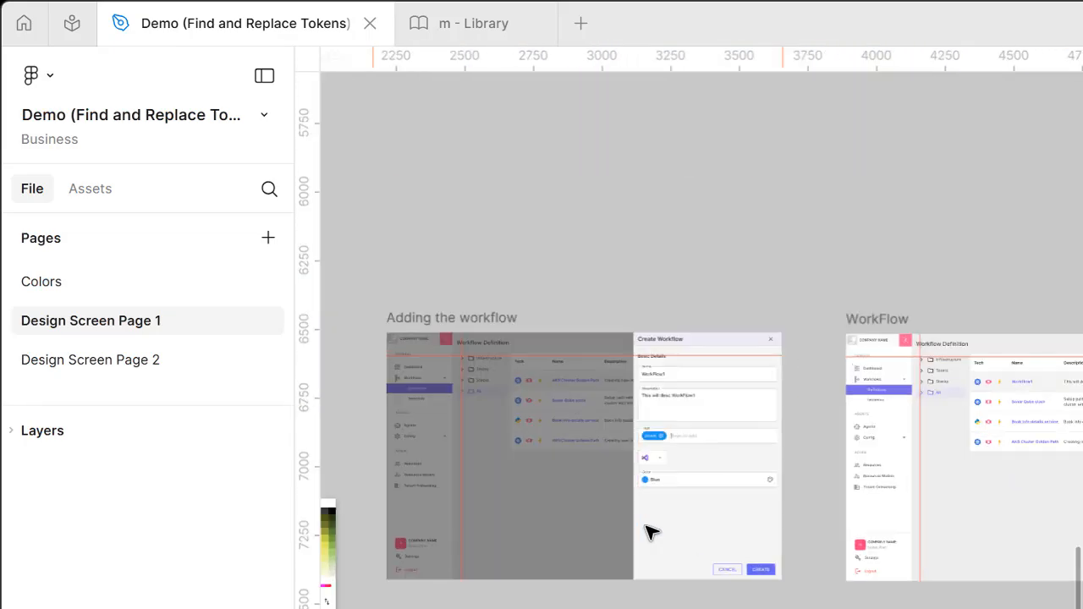
scroll(646, 532, up, 3)
scroll(900, 551, up, 5)
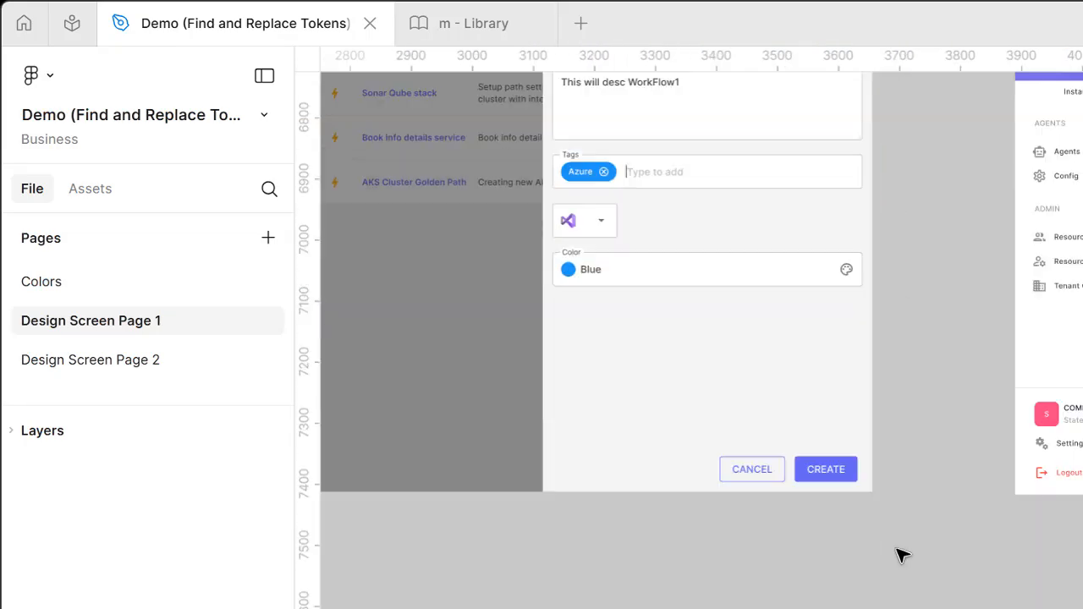
click(849, 479)
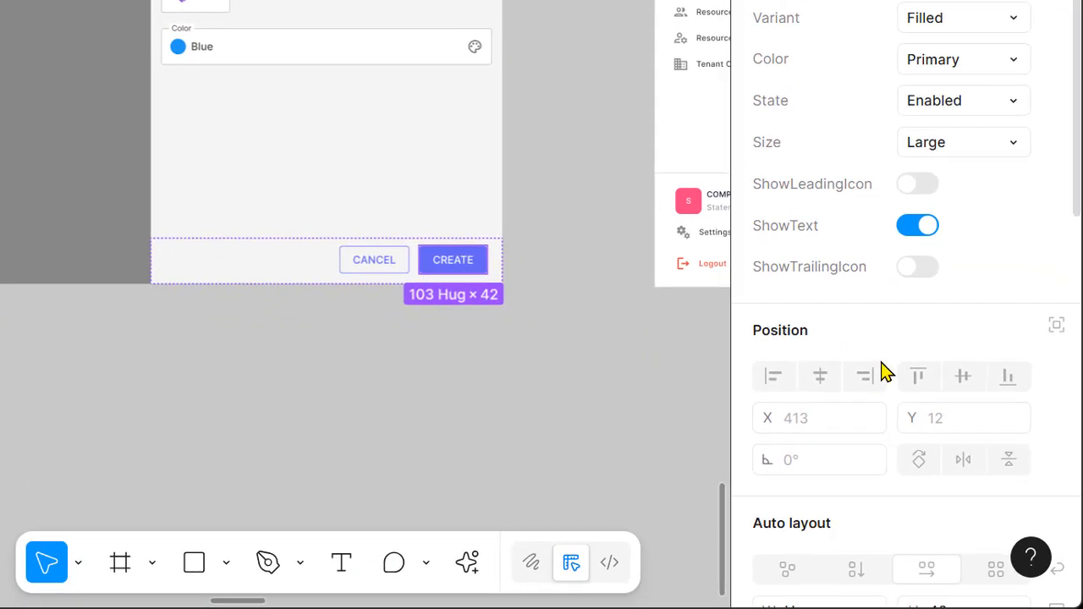
scroll(880, 372, down, 6)
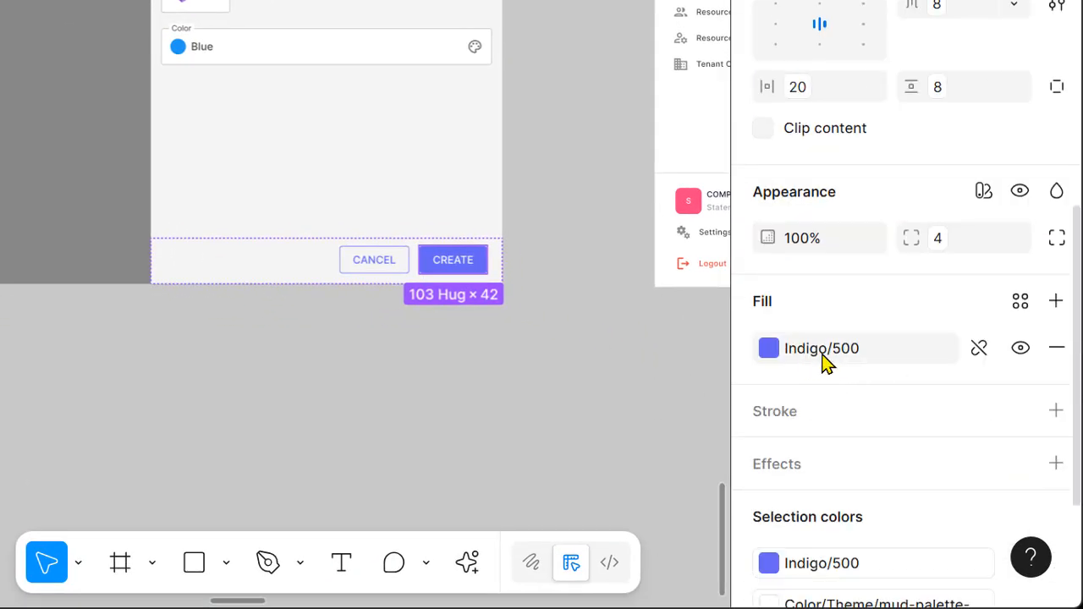
mouse_move(825, 362)
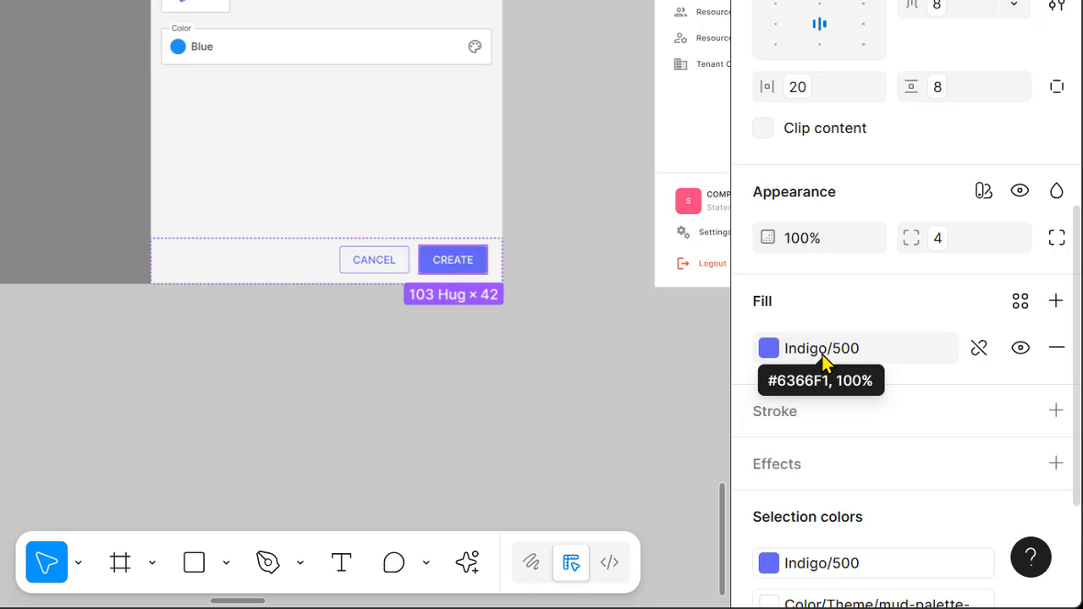
- Try the library color Purple/500 as the CREATE button's fill, and undo the change
click(768, 351)
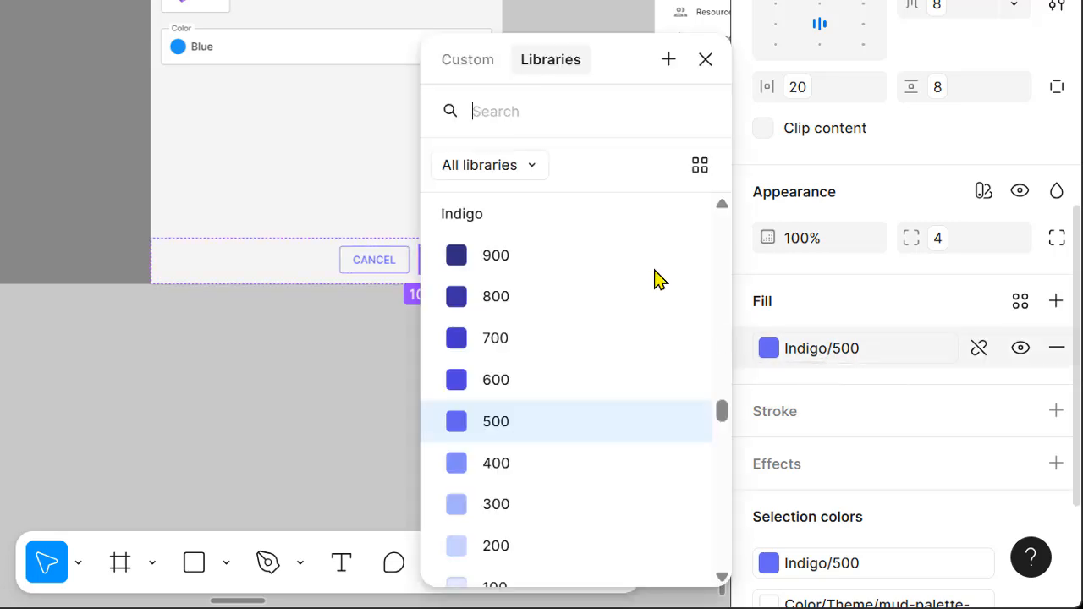
click(538, 133)
text(pur)
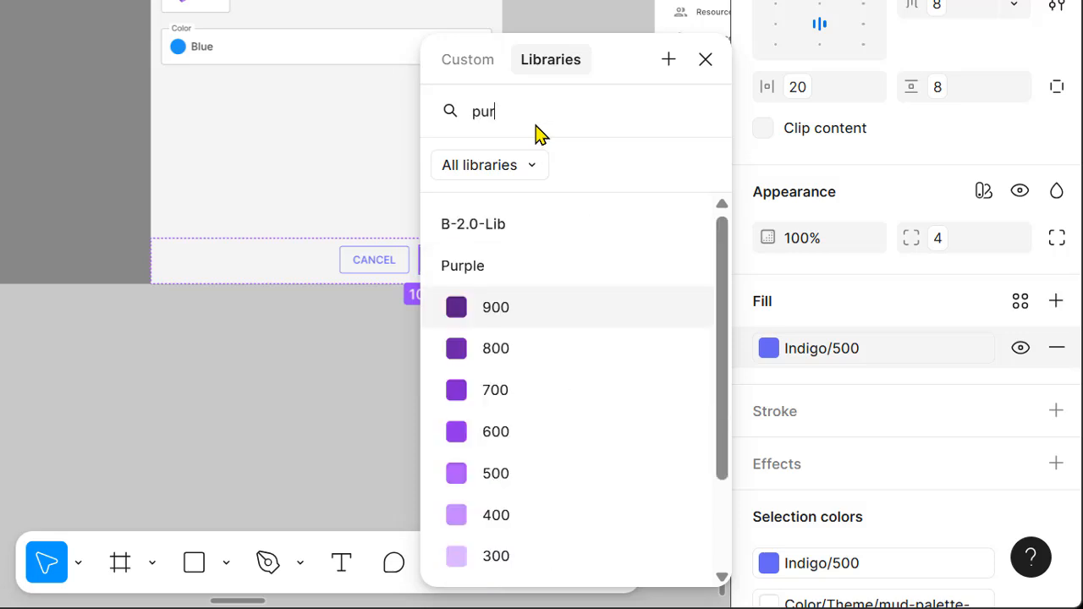
key(BackSpace)
key(BackSpace)
text(ur)
scroll(606, 449, down, 3)
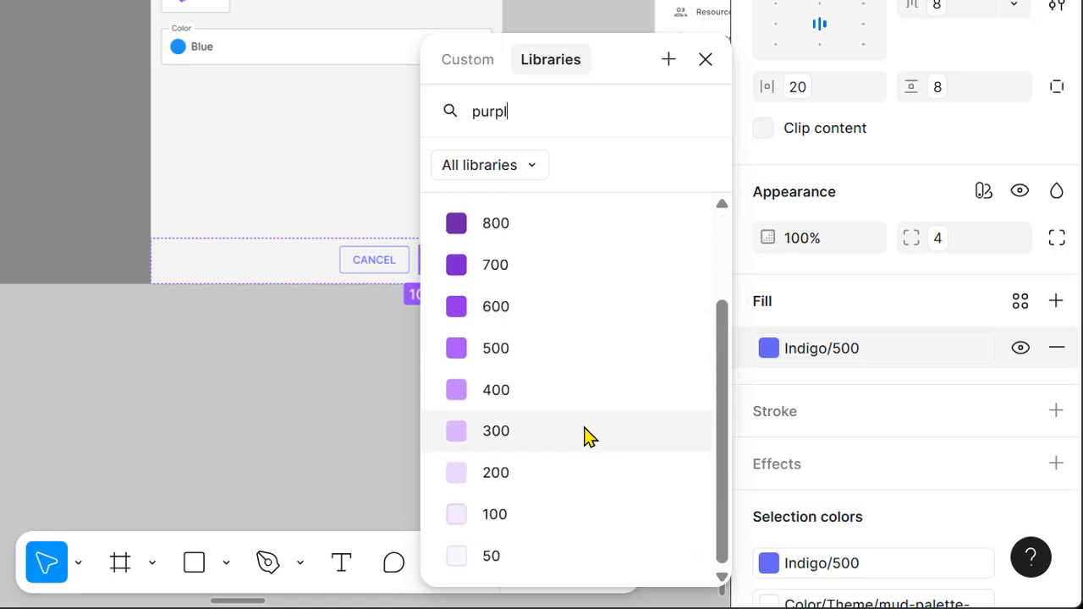
scroll(541, 423, down, 3)
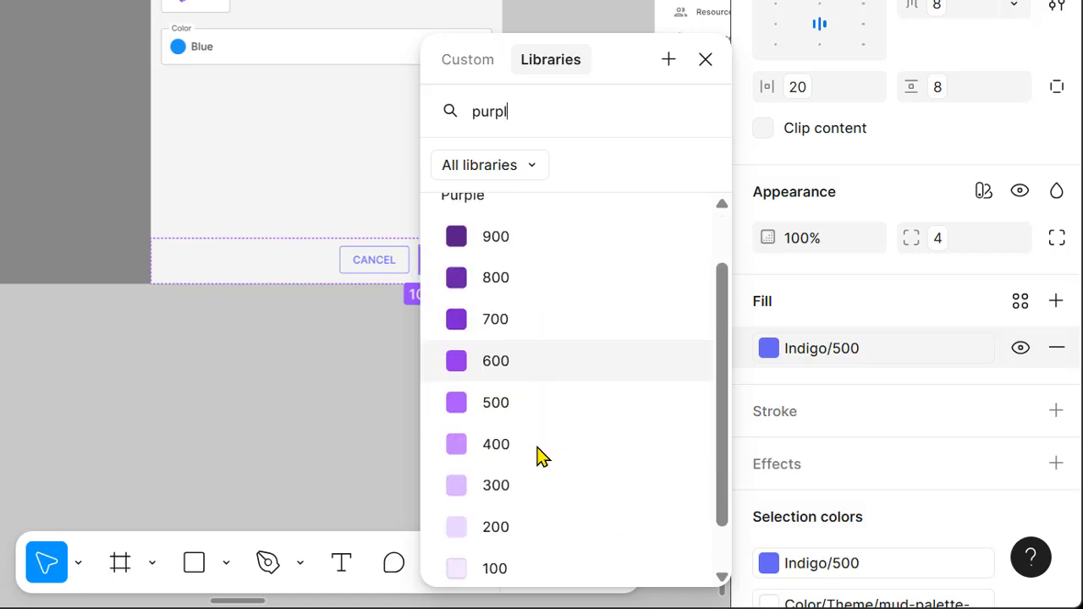
click(534, 366)
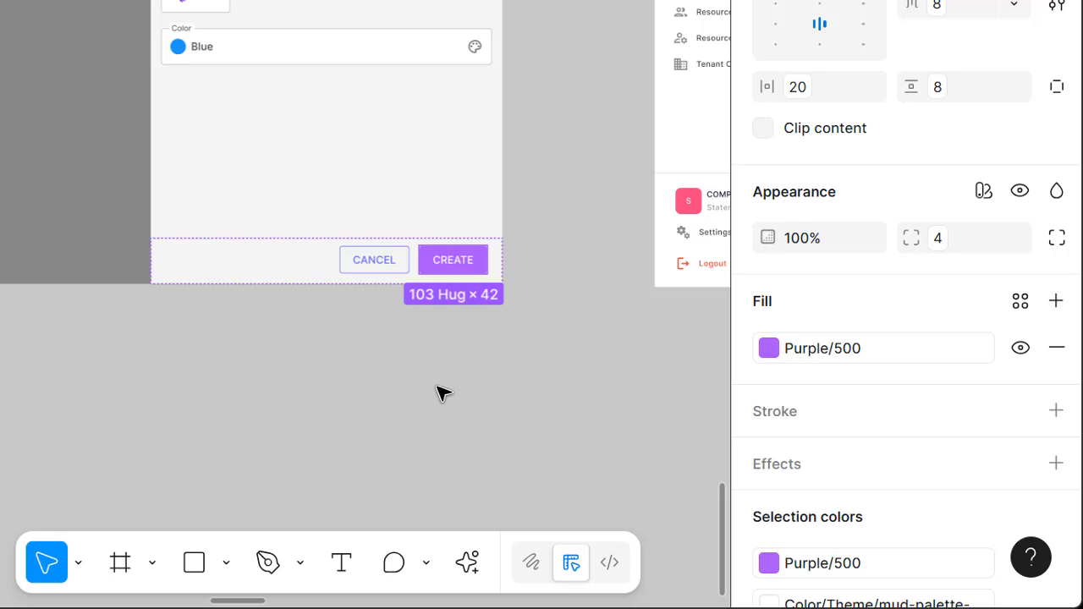
key(ctrl+z)
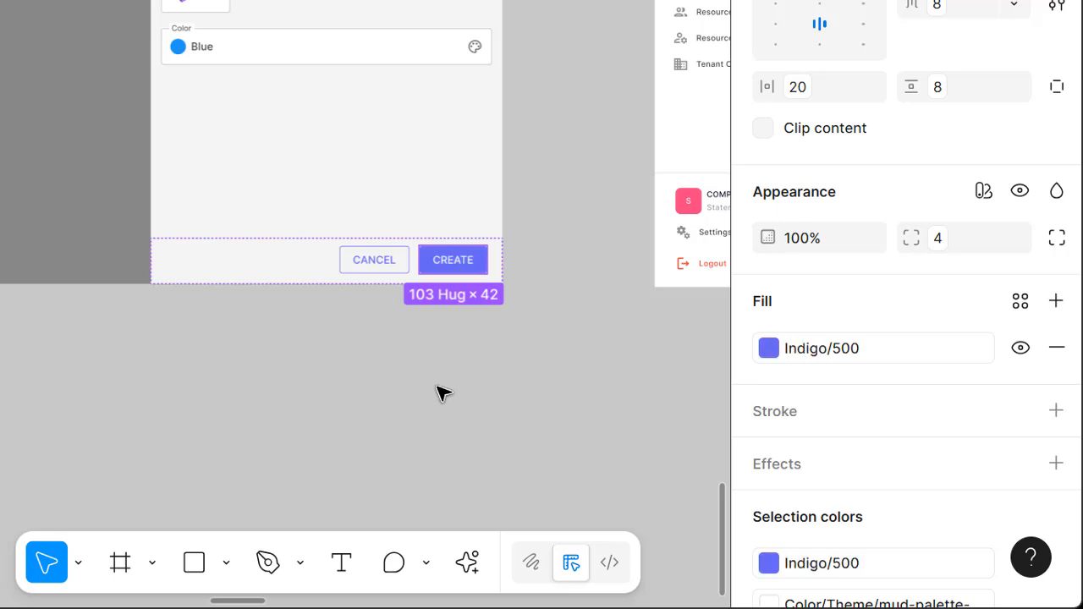
- Deselect the button and run the recently used Find & Replace Variables — Advance plugin
click(456, 444)
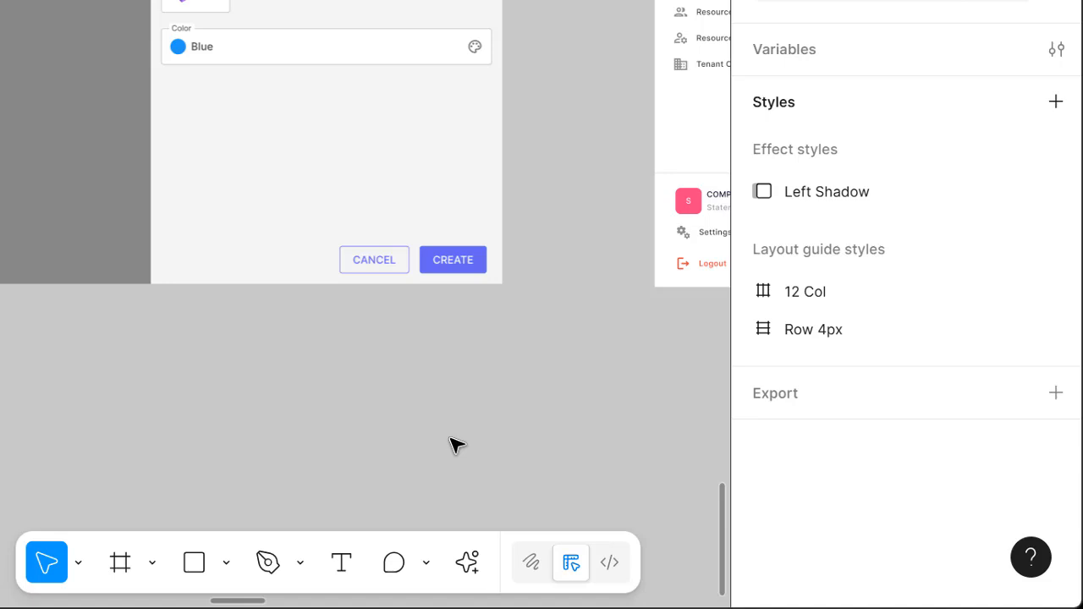
click(466, 565)
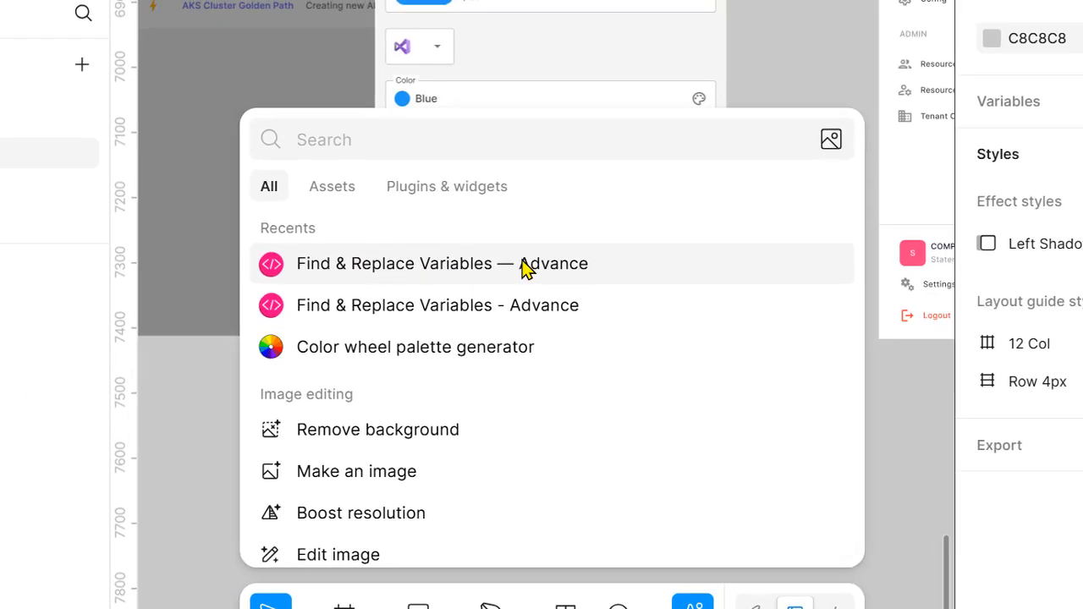
click(238, 218)
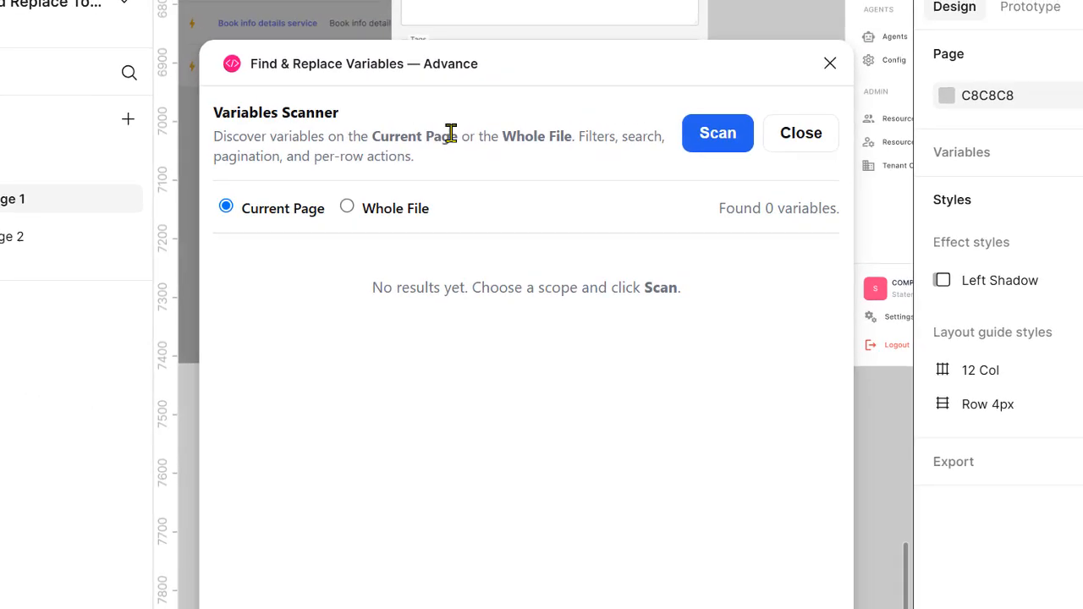
- Set the Variables Scanner scope to Whole File and scan for variables
drag(472, 64, 472, 50)
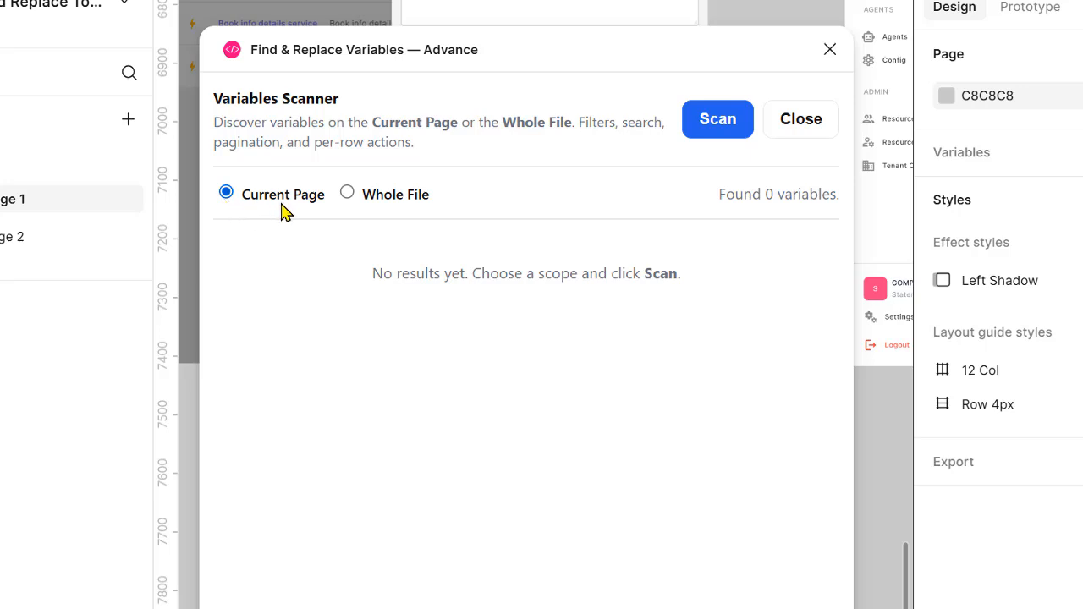
click(348, 194)
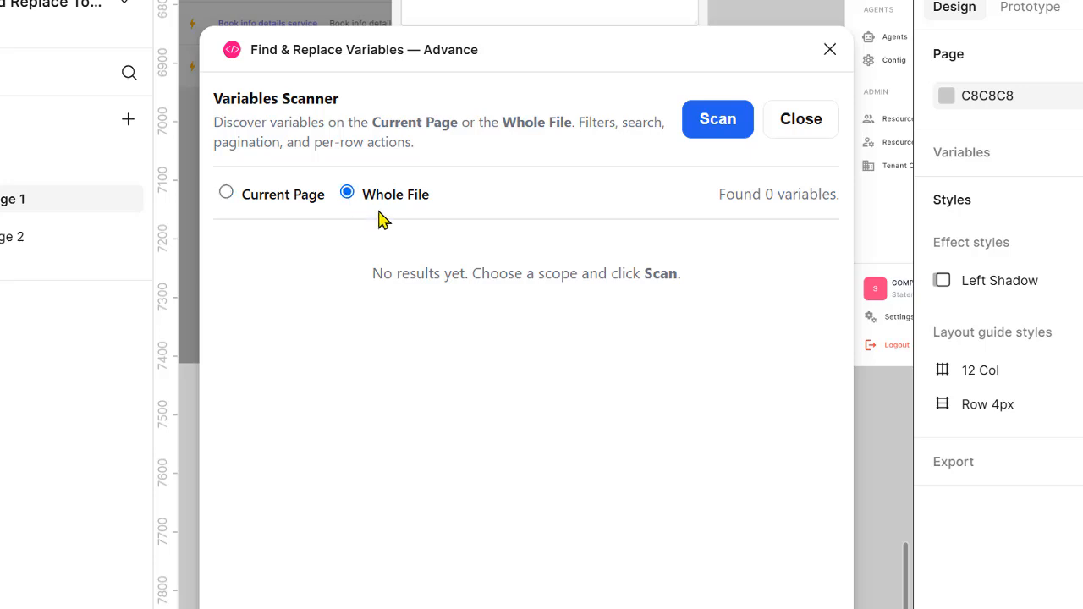
click(716, 118)
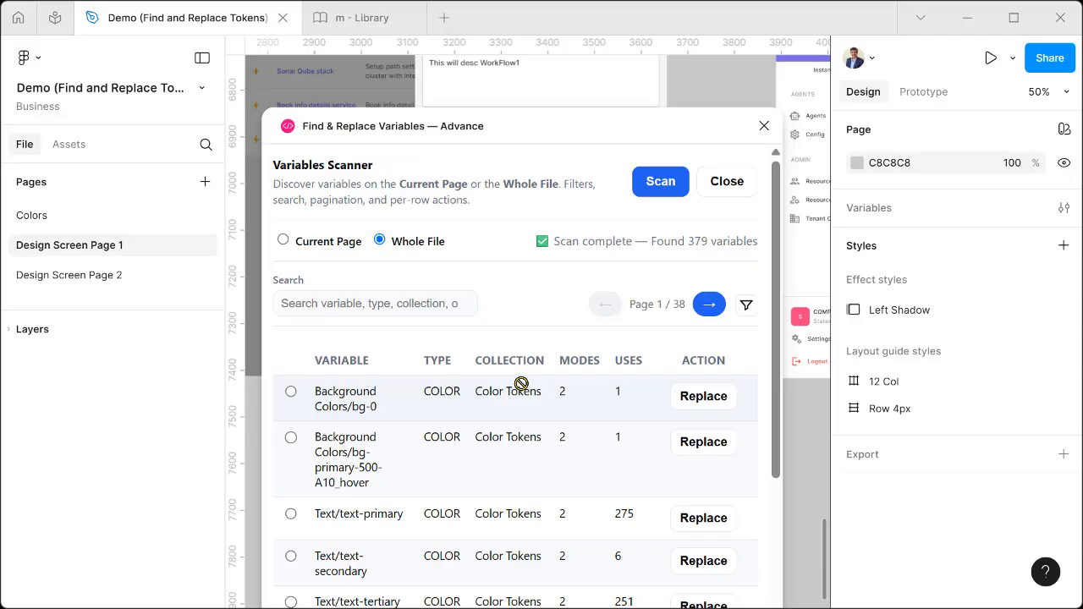
- Search the scanned variables for "indi"
drag(776, 230, 754, 263)
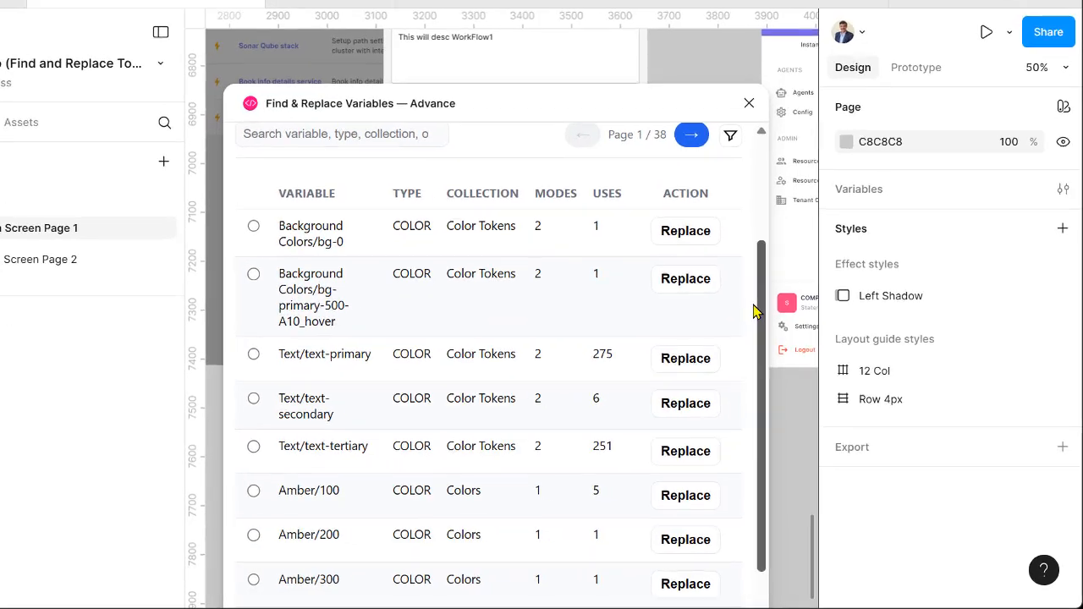
scroll(381, 351, down, 2)
scroll(385, 351, up, 3)
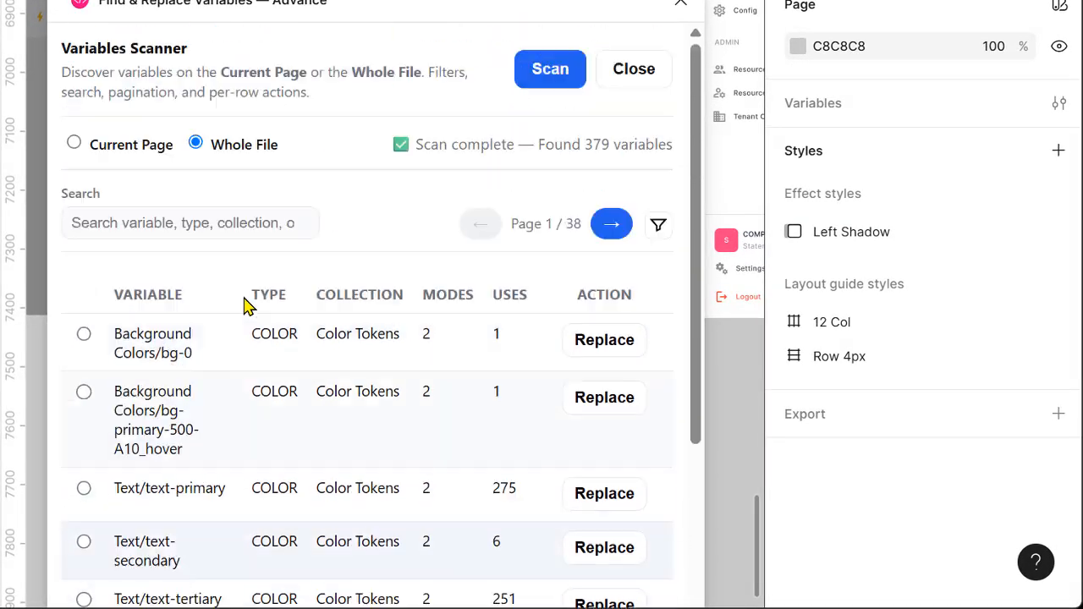
click(157, 218)
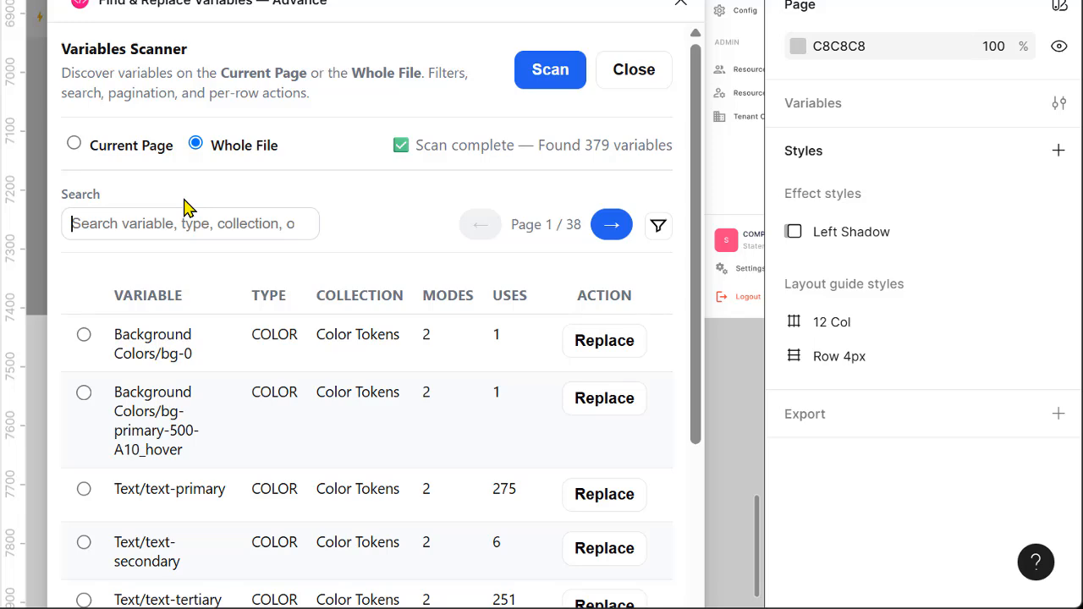
text(indi)
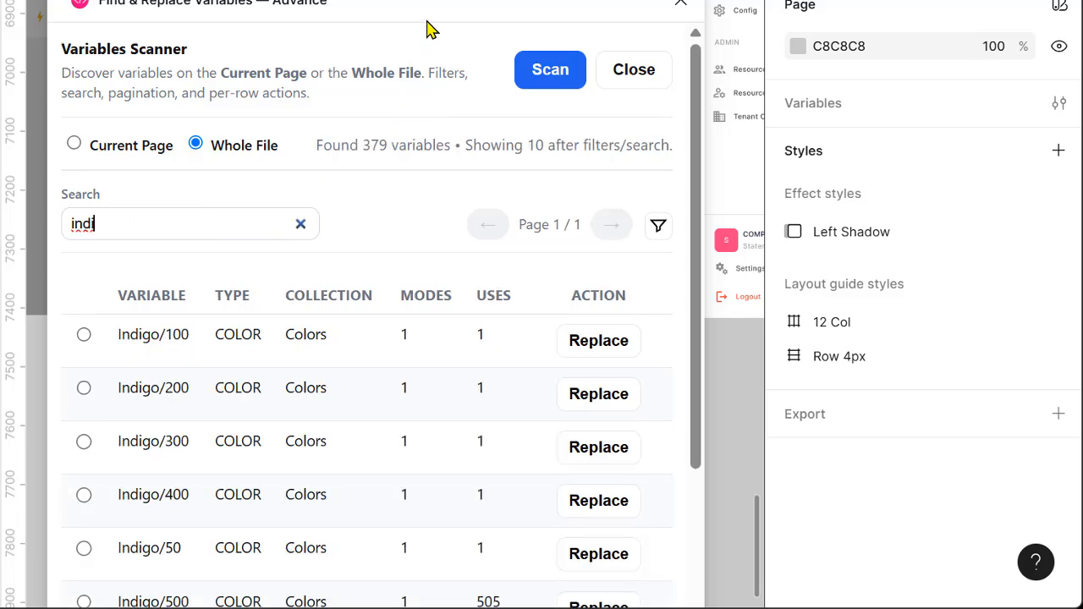
- Uncover the CREATE button behind the plugin window, select it, and check which variable its fill uses
drag(467, 9, 449, 353)
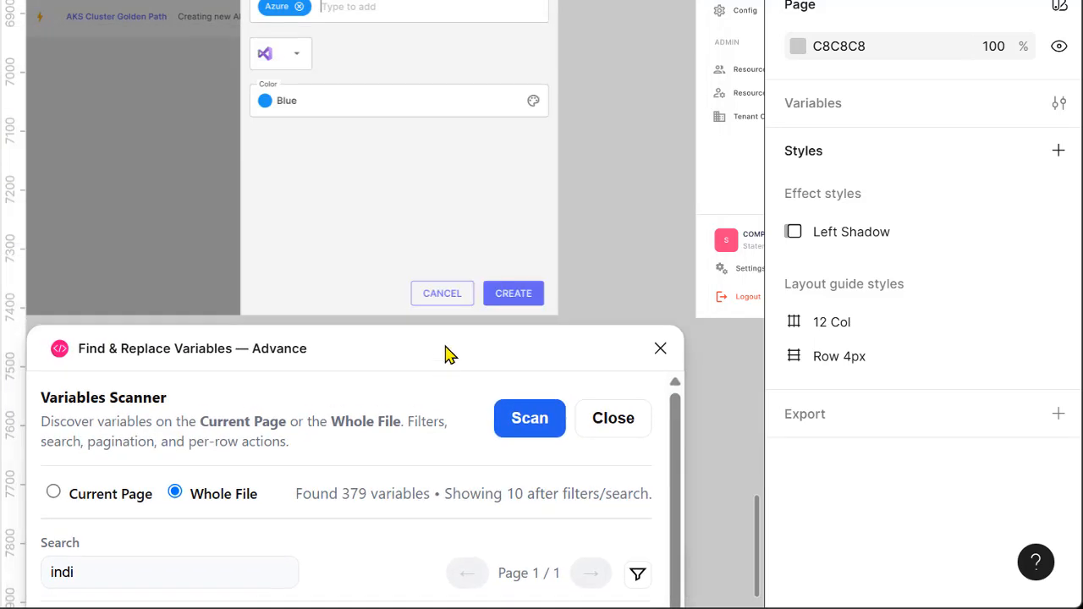
click(542, 292)
double_click(533, 294)
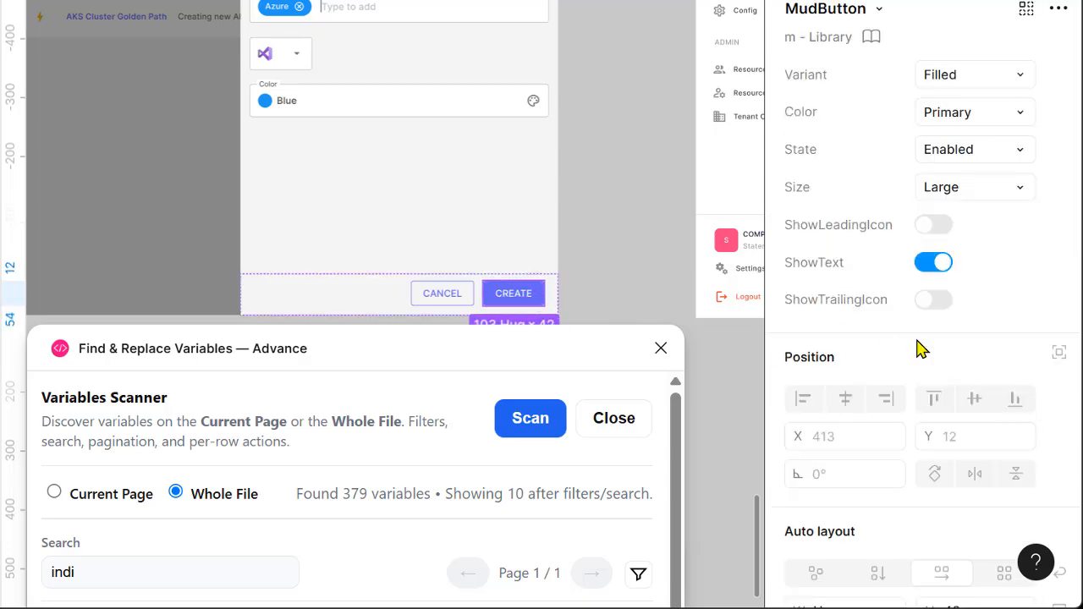
scroll(846, 423, down, 7)
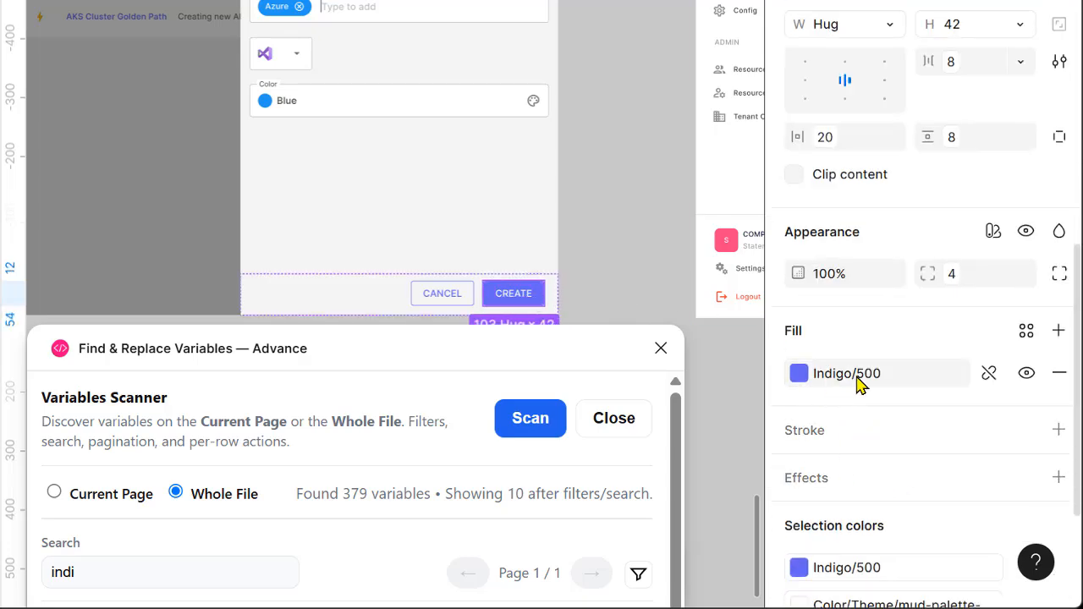
- Select the Indigo/500 variable in the filtered scan results and open its replacement options
drag(381, 367, 348, 41)
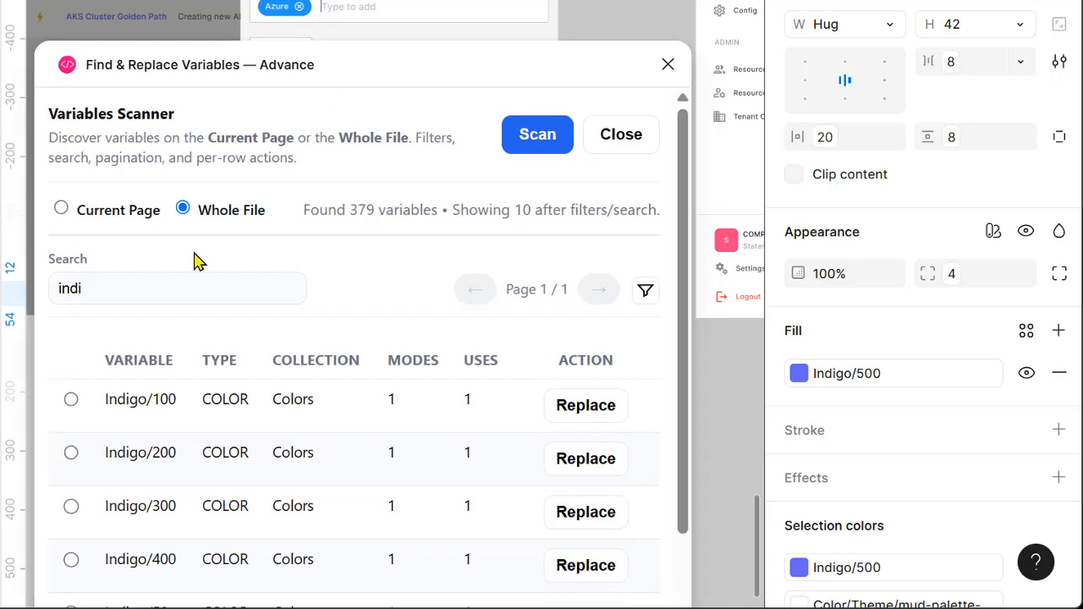
click(126, 290)
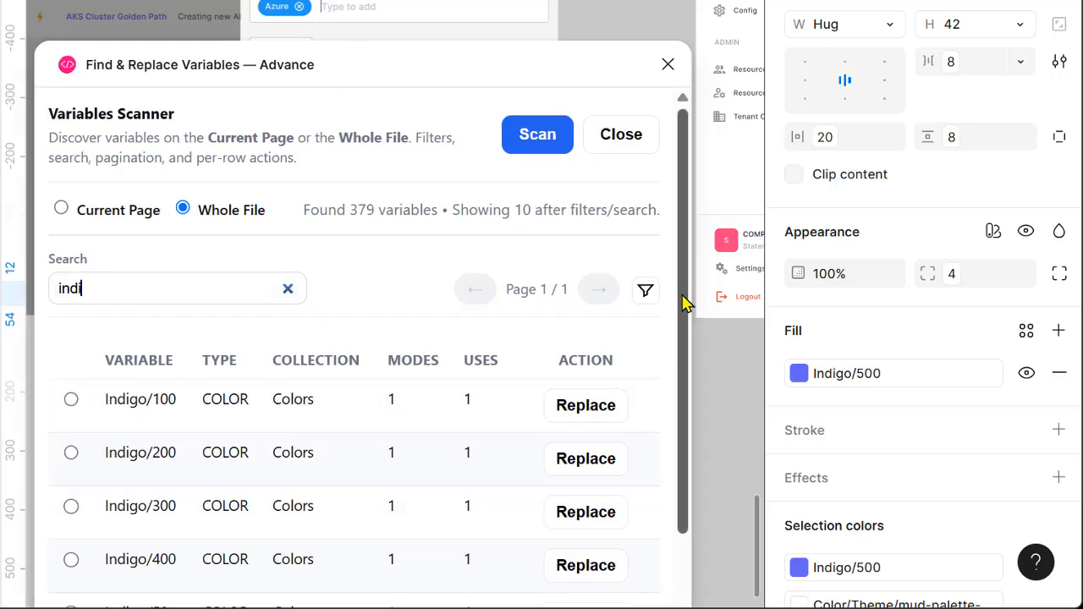
drag(683, 300, 672, 421)
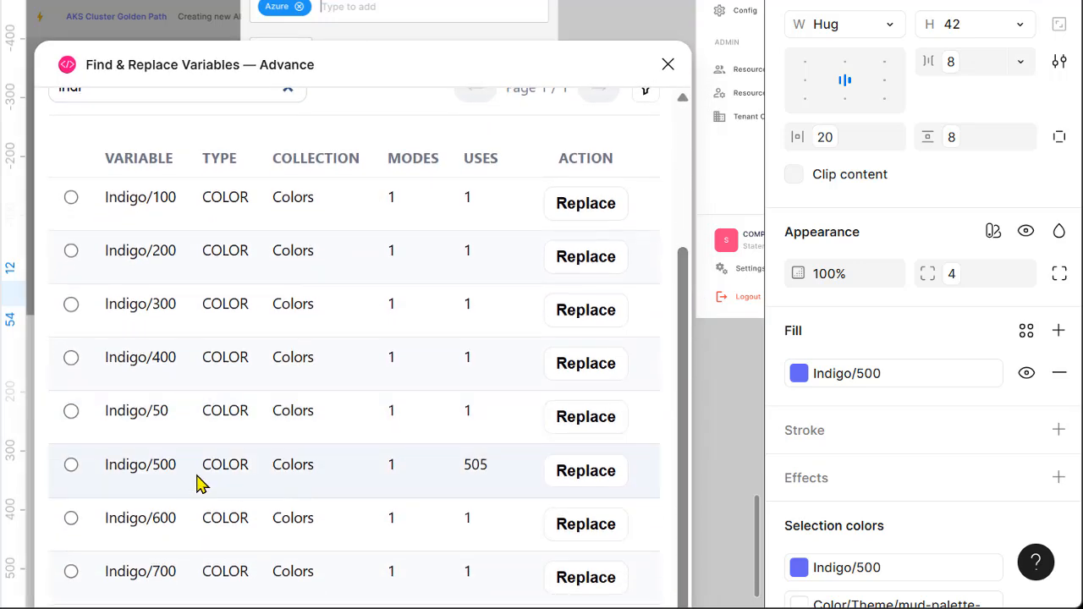
click(71, 465)
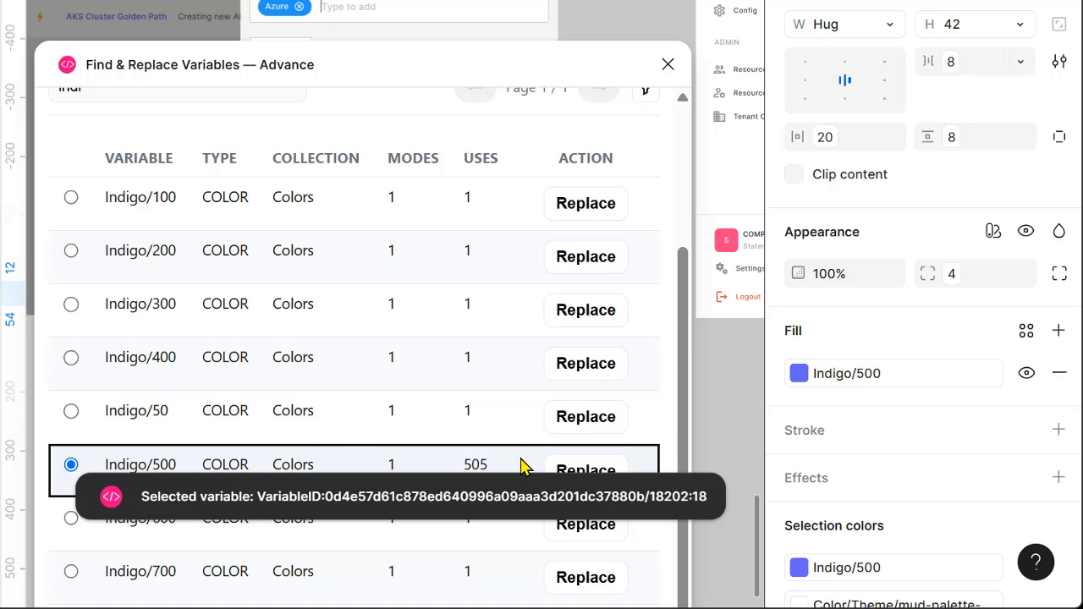
scroll(630, 346, down, 1)
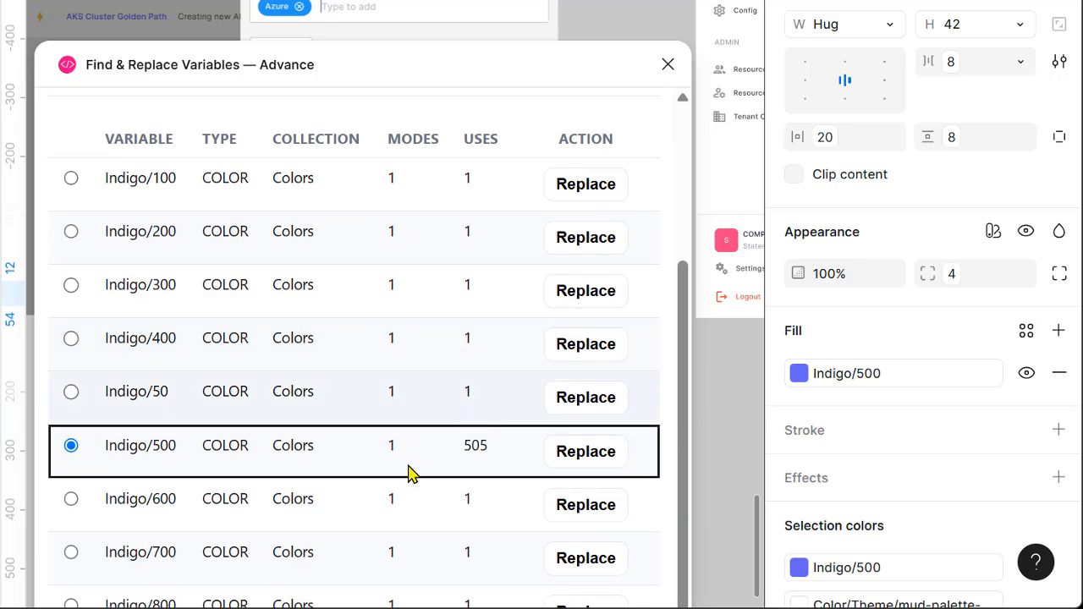
drag(462, 445, 494, 456)
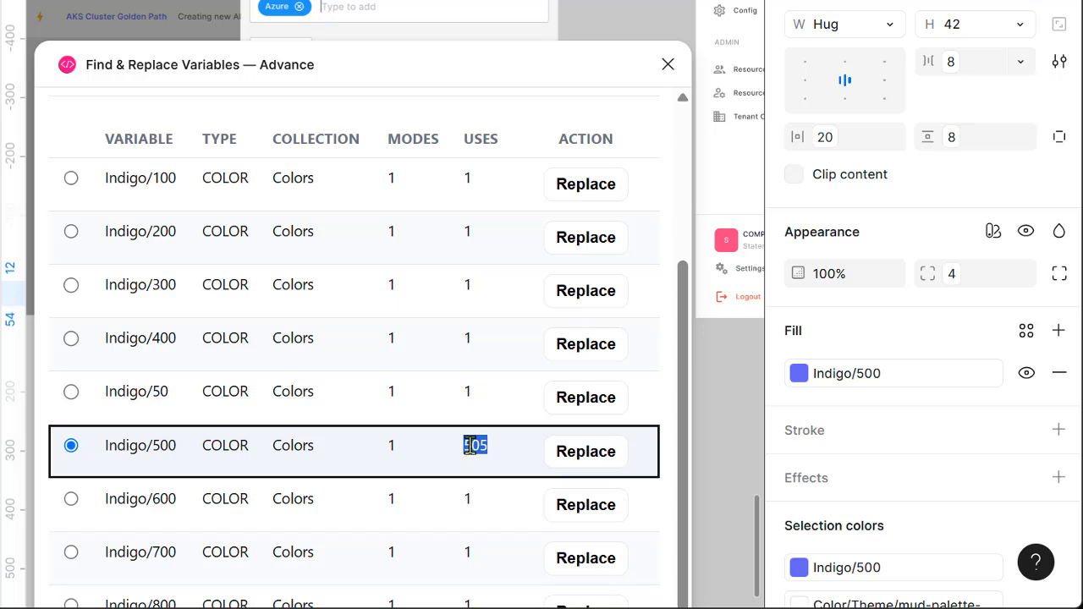
click(586, 457)
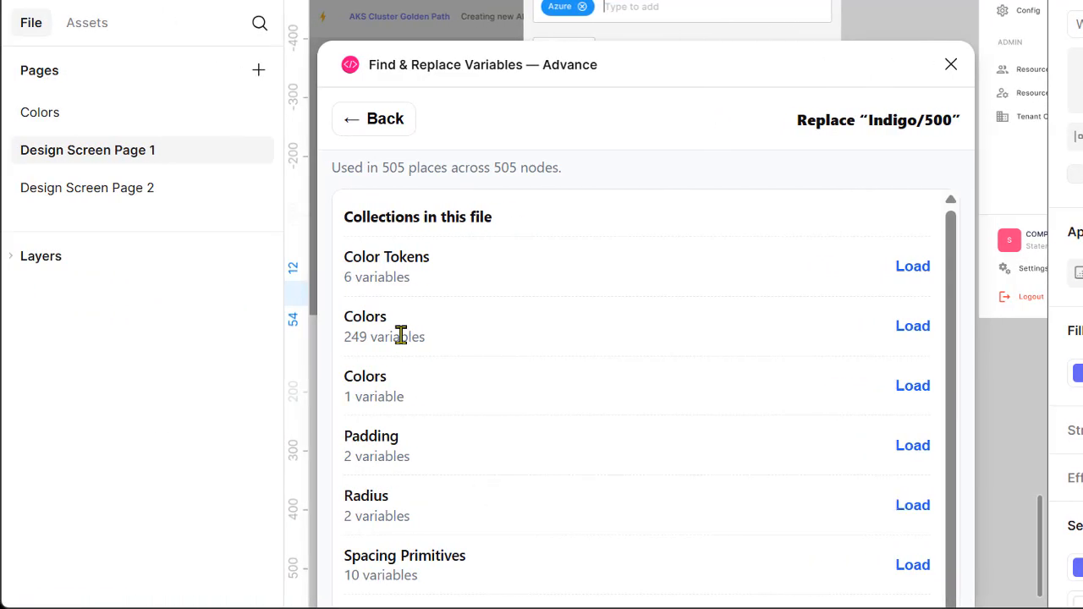
- Check the libraries available to the file and compare them with the collections offered for the replacement
click(82, 25)
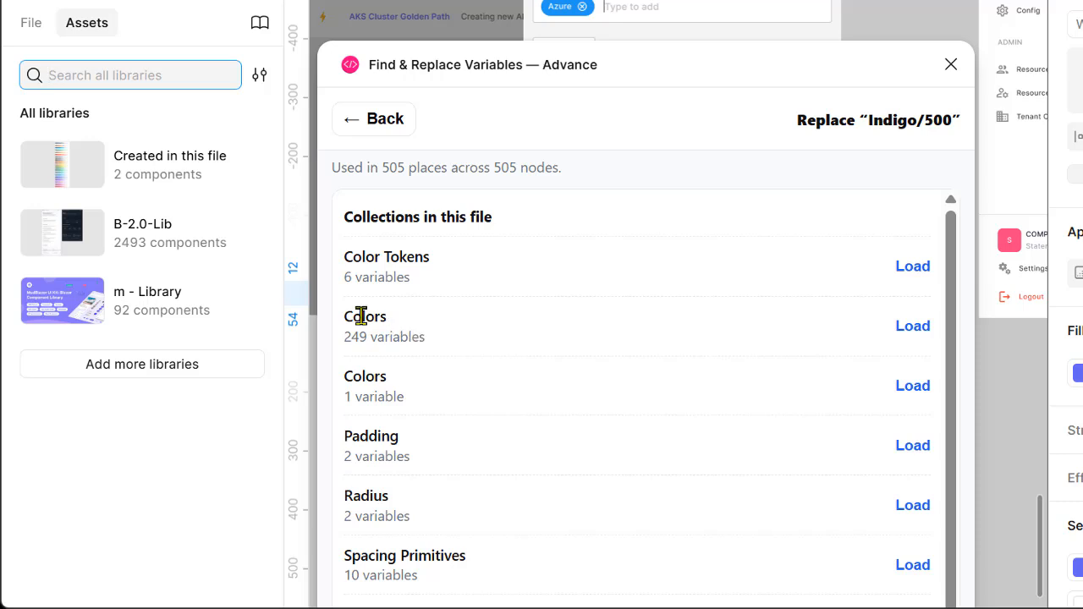
click(38, 32)
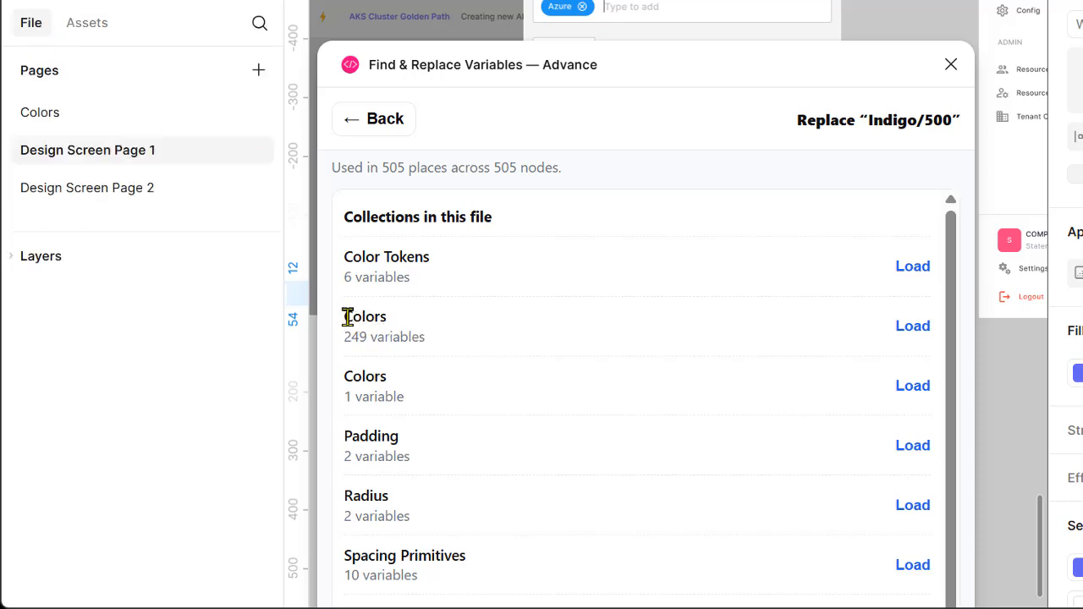
drag(344, 316, 362, 337)
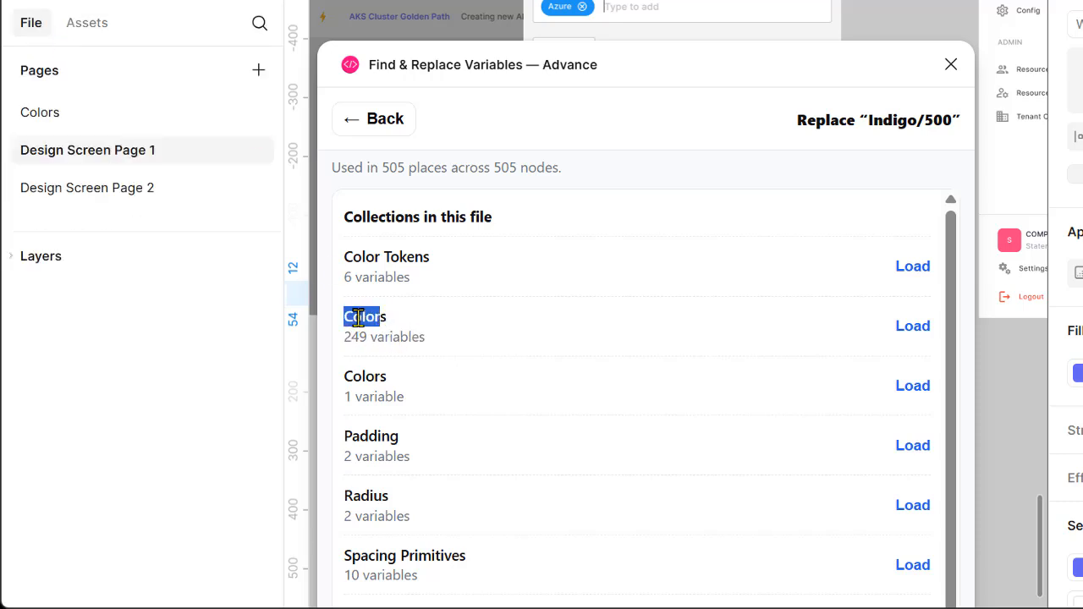
- Load the Colors collection with 249 variables and choose Purple/500 as the replacement variable
click(911, 328)
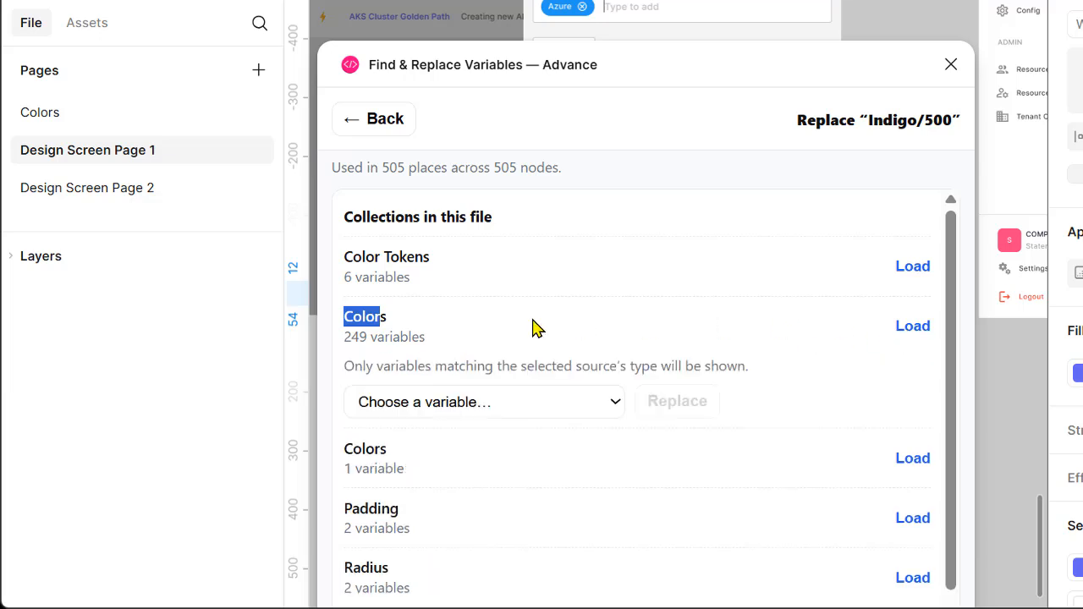
click(474, 405)
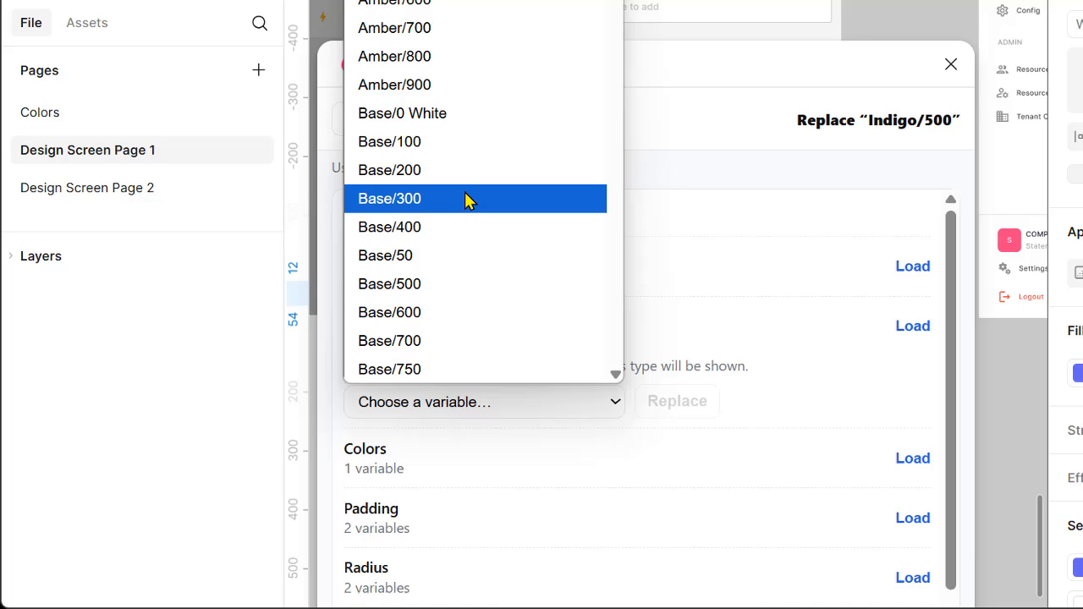
text(pr)
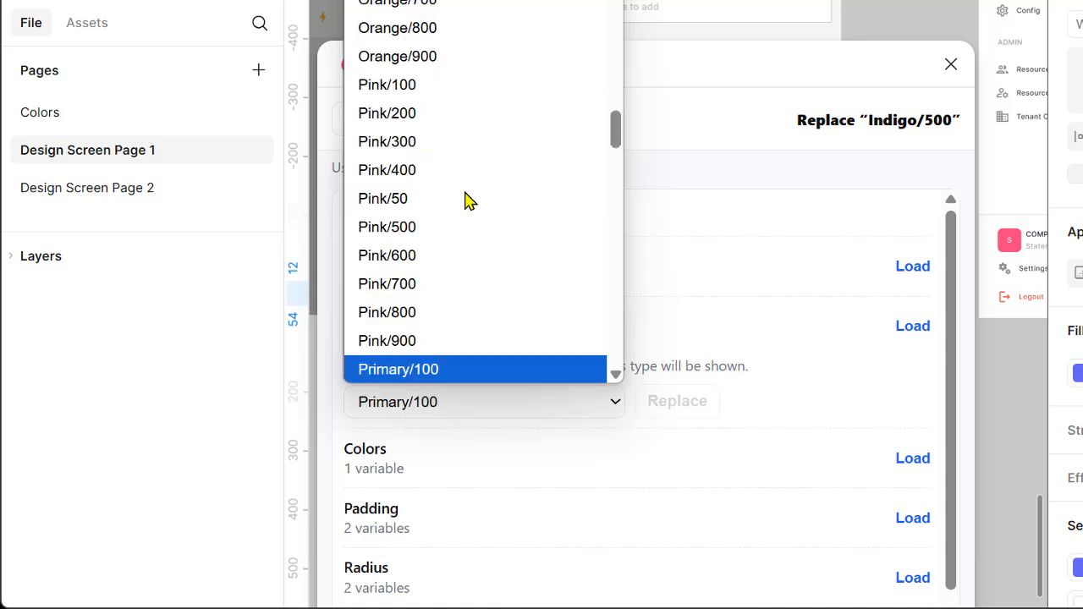
key(Down)
key(Down)
text(pu)
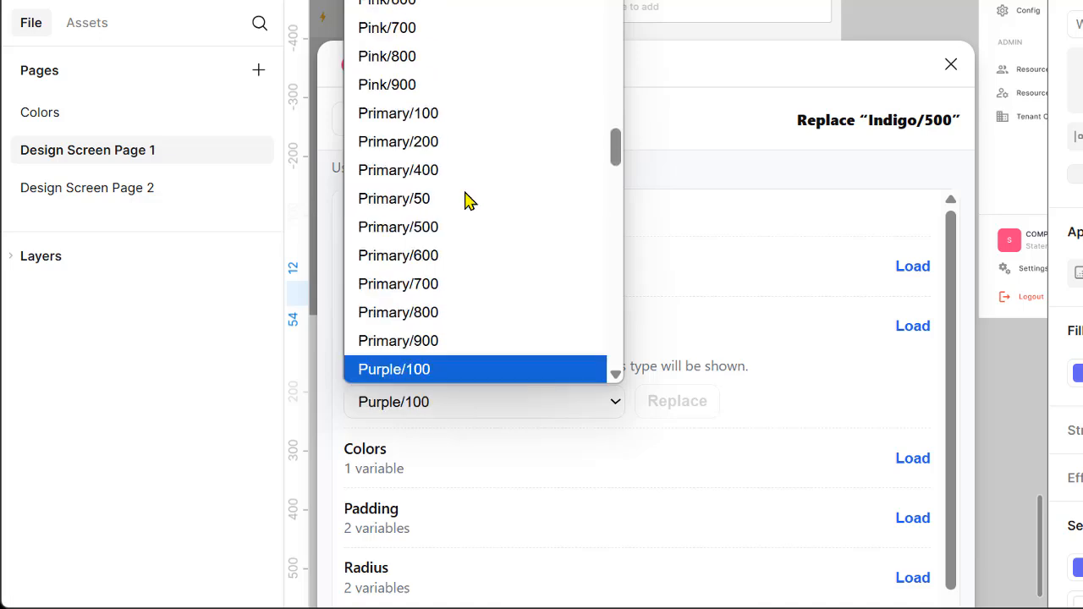
key(Down)
key(Down)
key(Down)
key(Down)
key(Down)
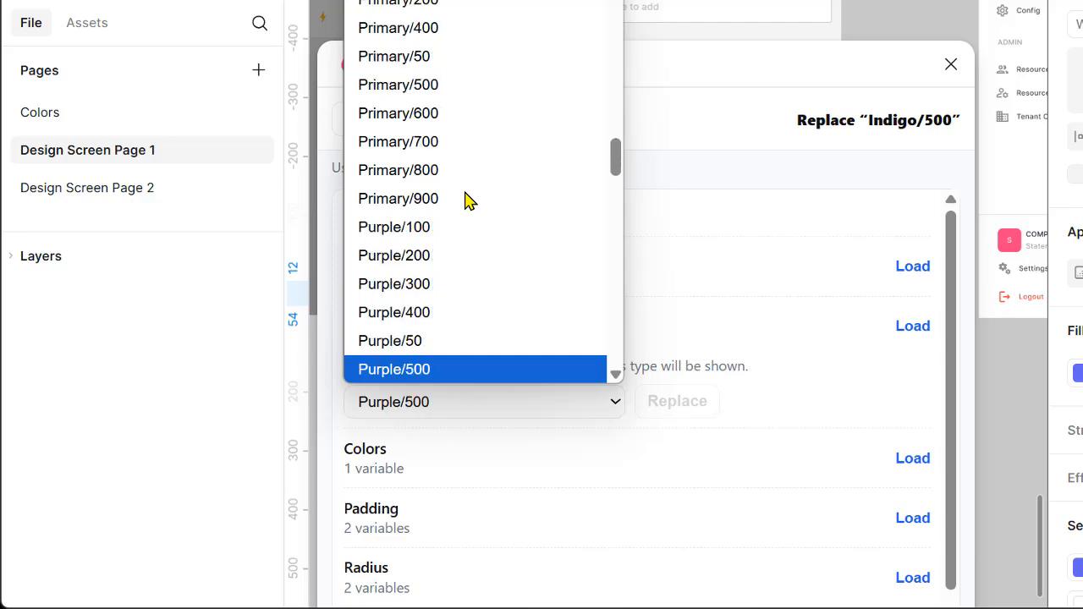
key(Return)
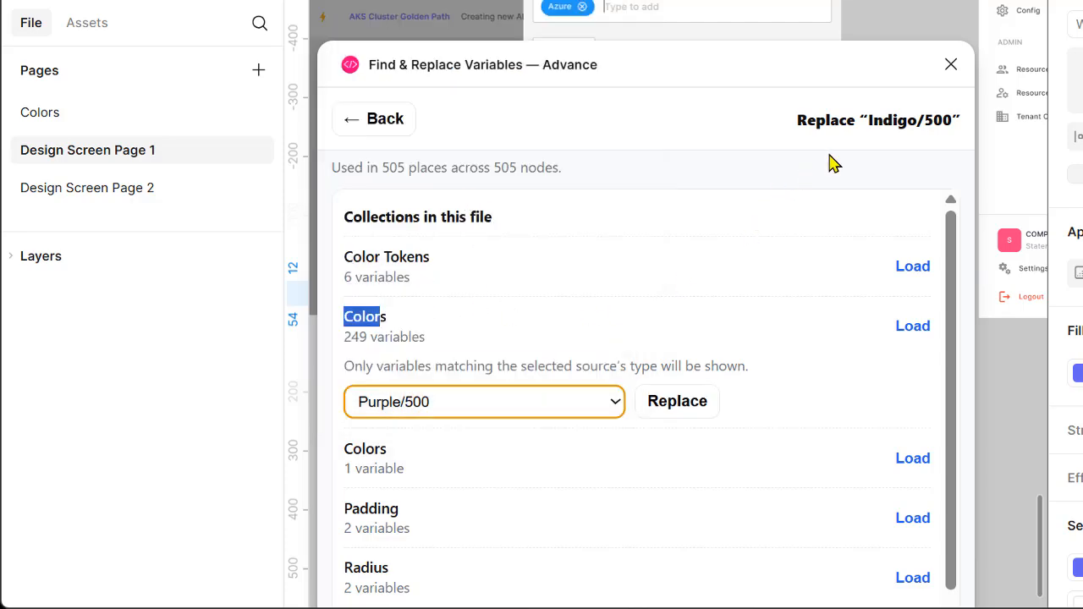
- Replace Indigo/500 with Purple/500 across the file and close the plugin
drag(868, 121, 922, 120)
drag(740, 217, 763, 218)
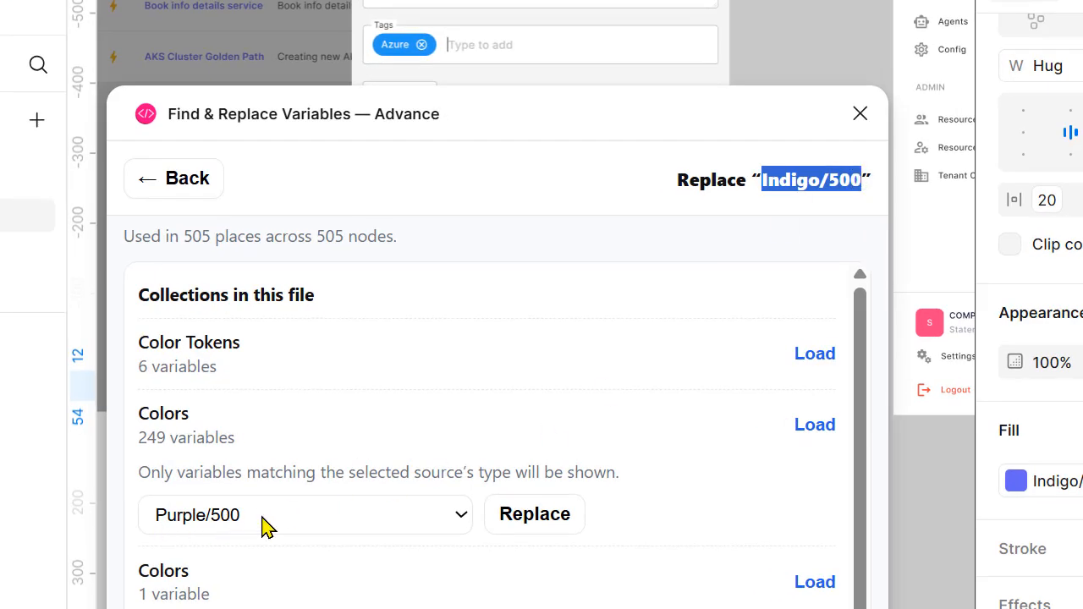
click(546, 526)
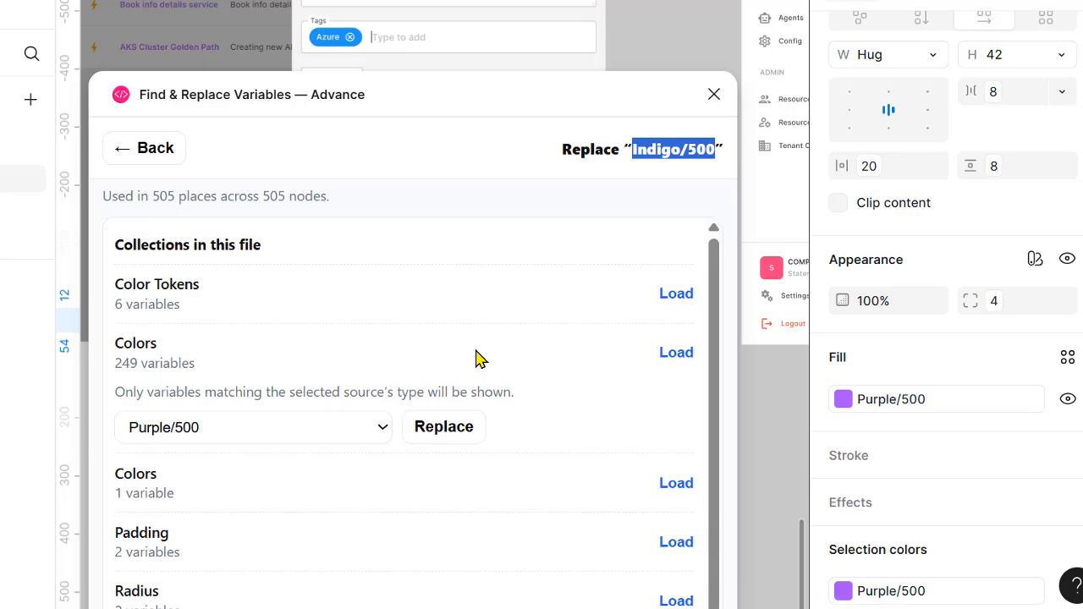
click(713, 96)
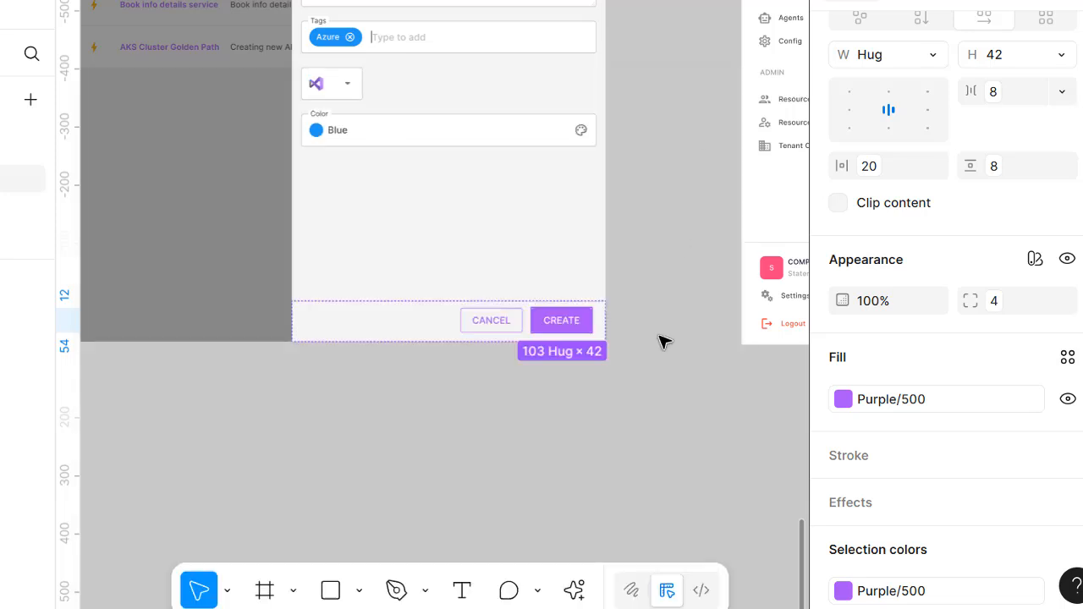
- Clear the selection, inspect the dialog's buttons on the current page, and open Design Screen Page 2 to check its screens for the replaced color
click(612, 356)
scroll(633, 356, up, 2)
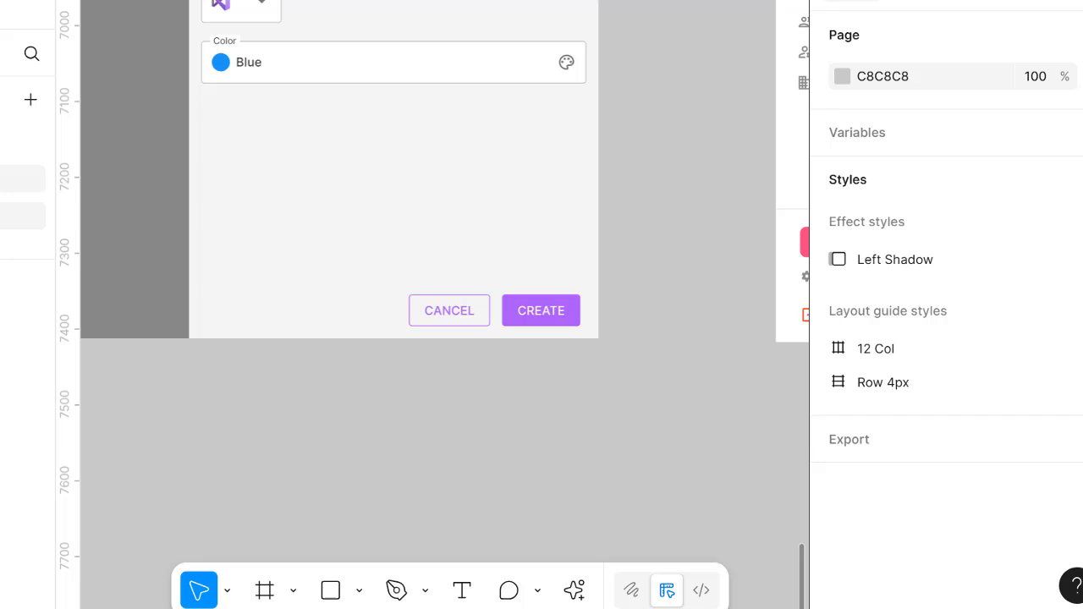
click(13, 216)
scroll(296, 309, up, 5)
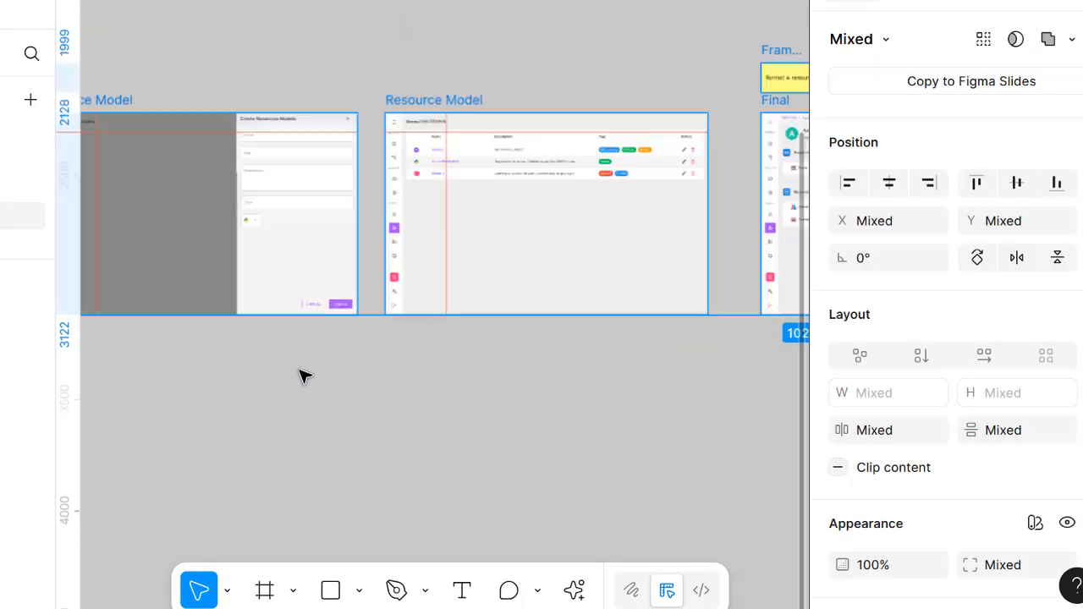
scroll(302, 372, up, 4)
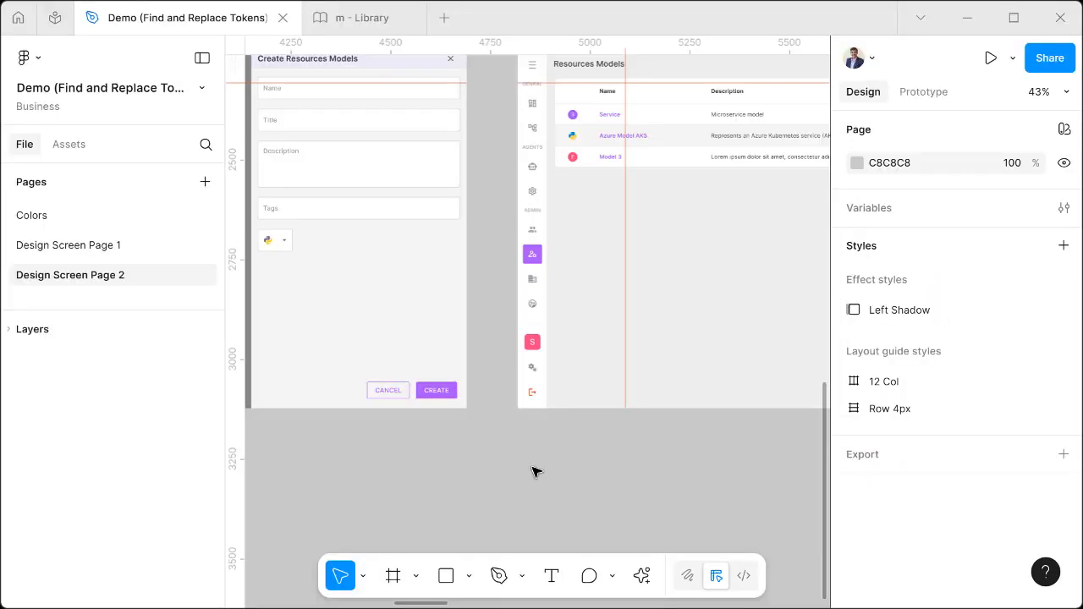